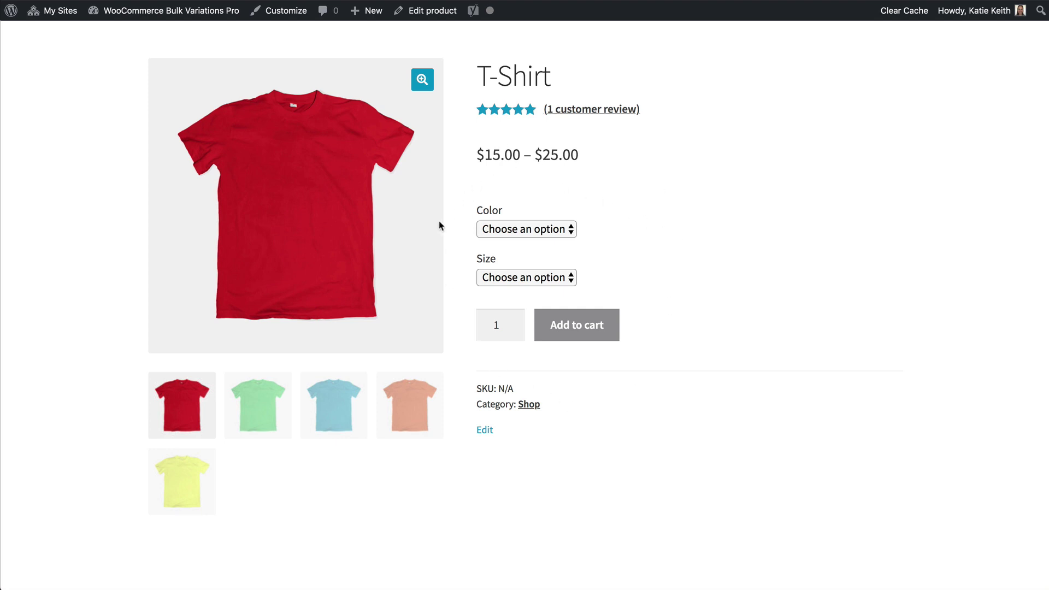
Check the color and size choices of the T-shirt and choose Red in size XS.
click(544, 232)
click(545, 233)
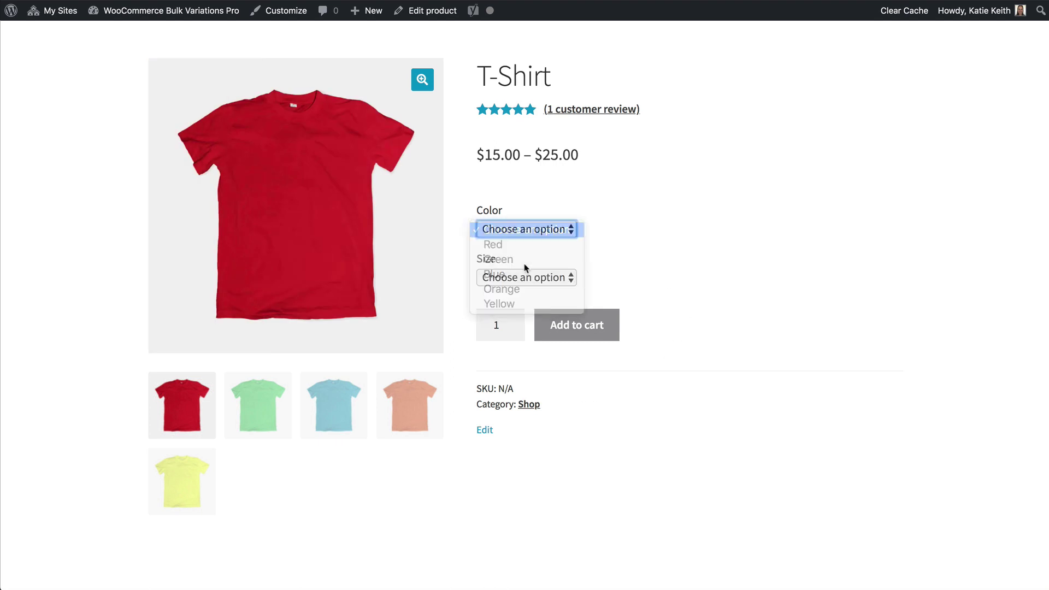
click(517, 278)
click(517, 280)
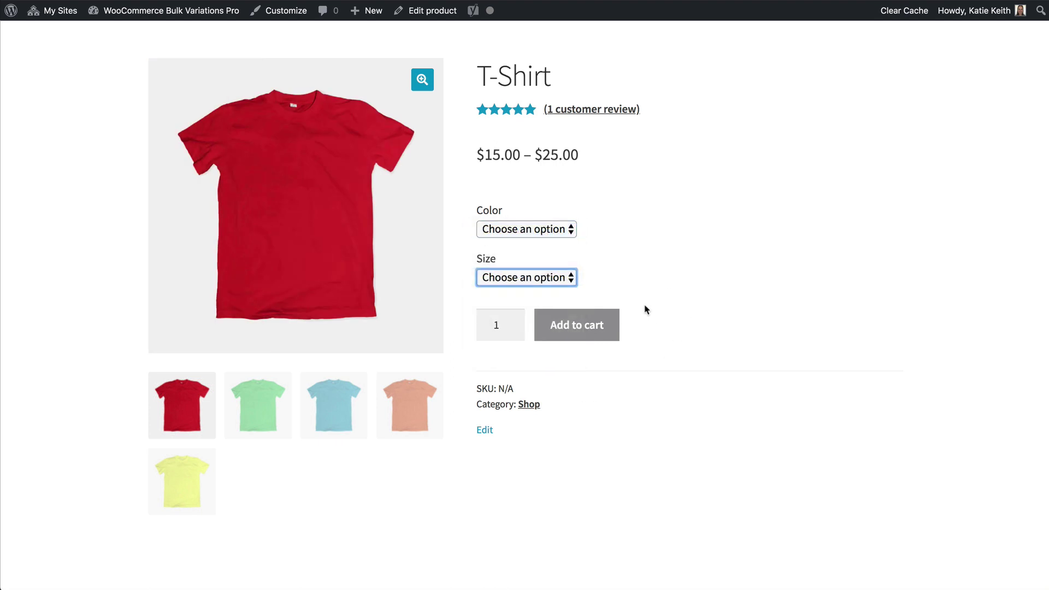
click(552, 232)
click(543, 246)
click(534, 277)
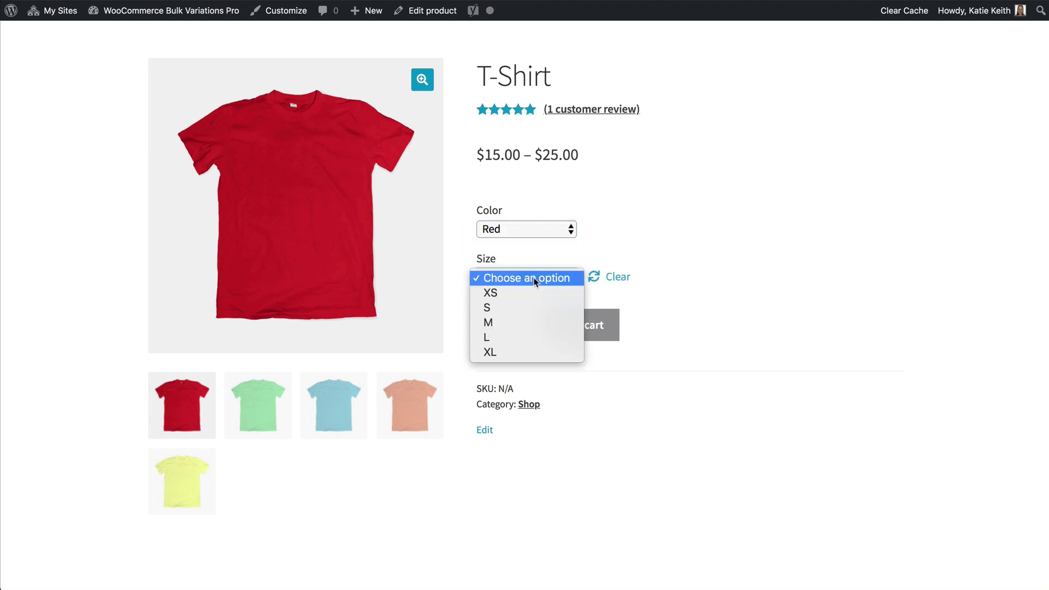
click(530, 290)
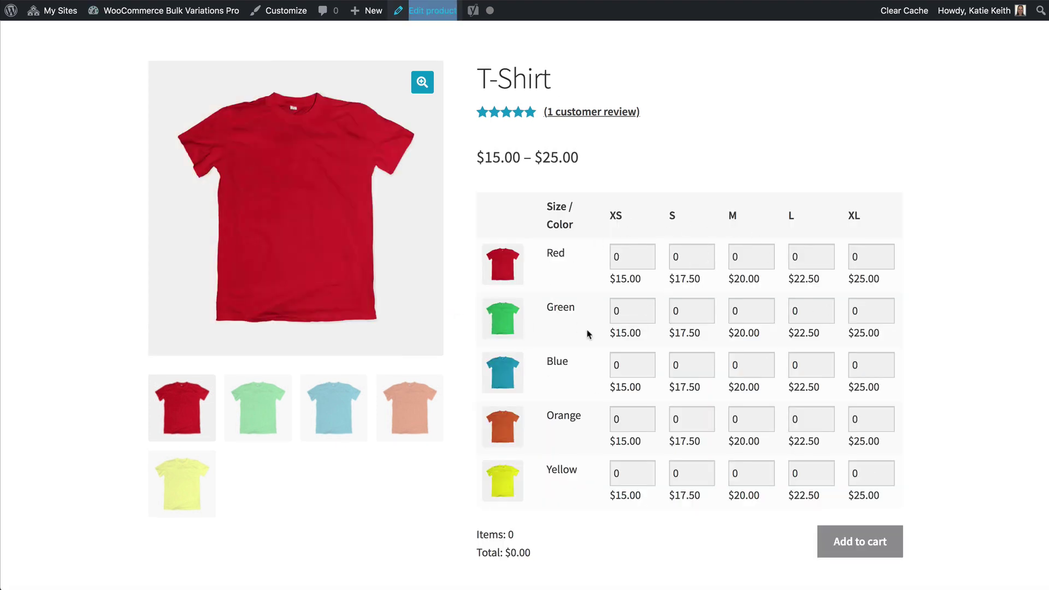
Set the quantities in the variations grid to 2 each for Red XS, Green S and Blue S.
click(648, 254)
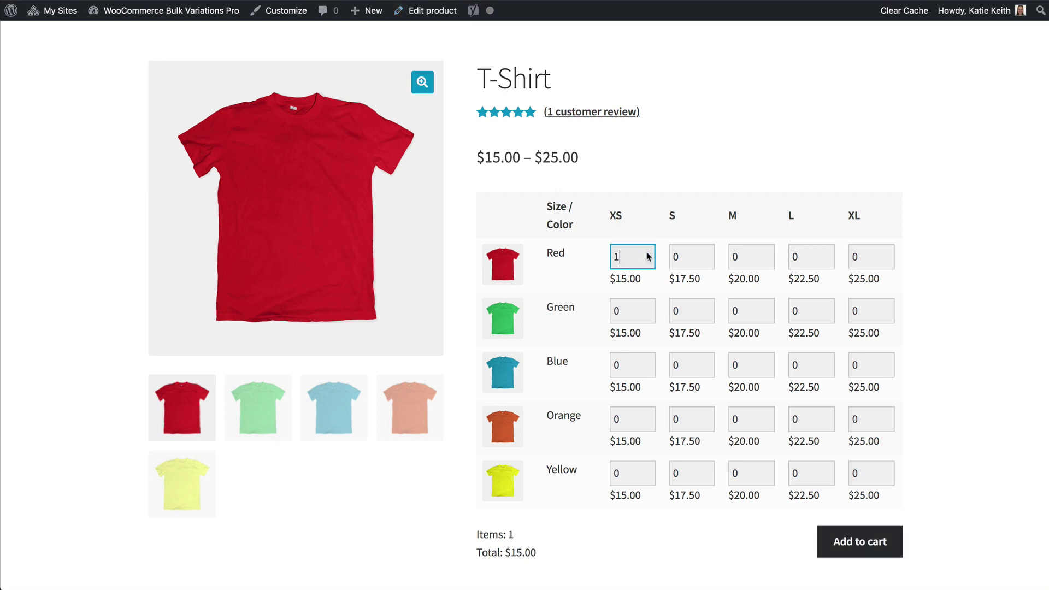
click(649, 254)
double_click(707, 308)
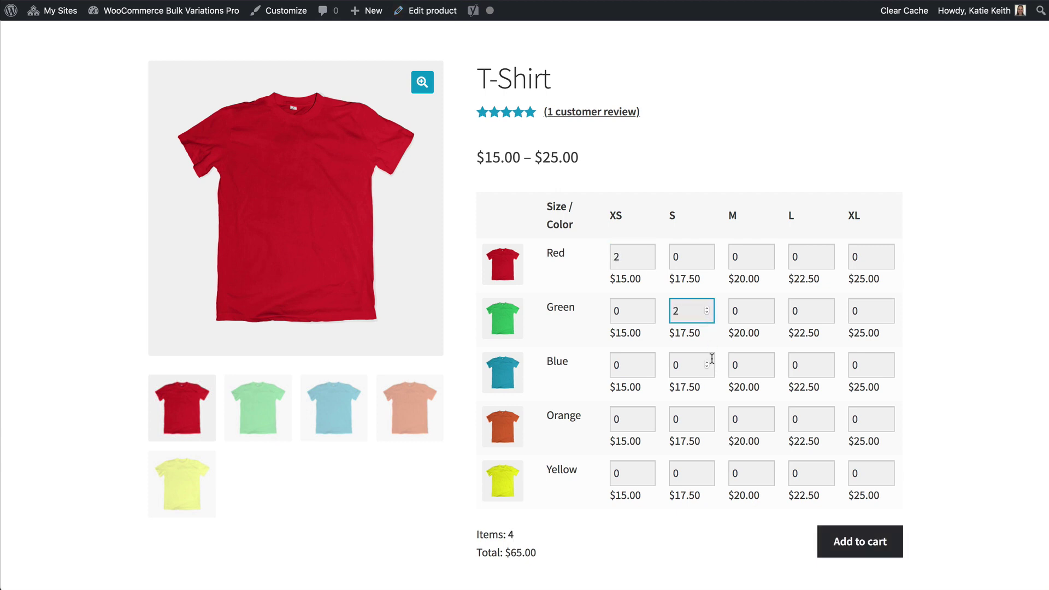
double_click(707, 363)
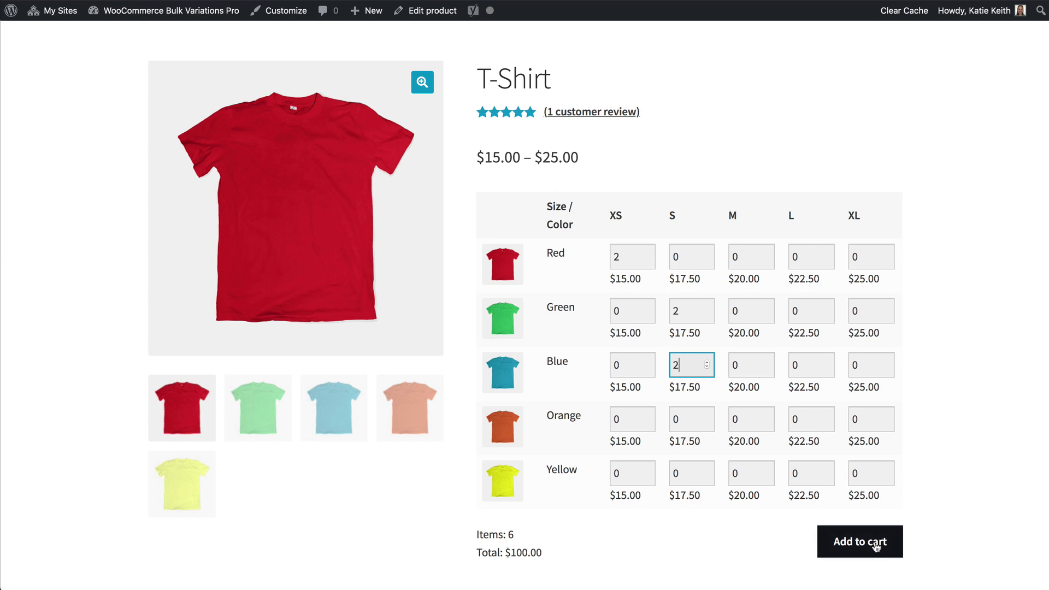
click(969, 428)
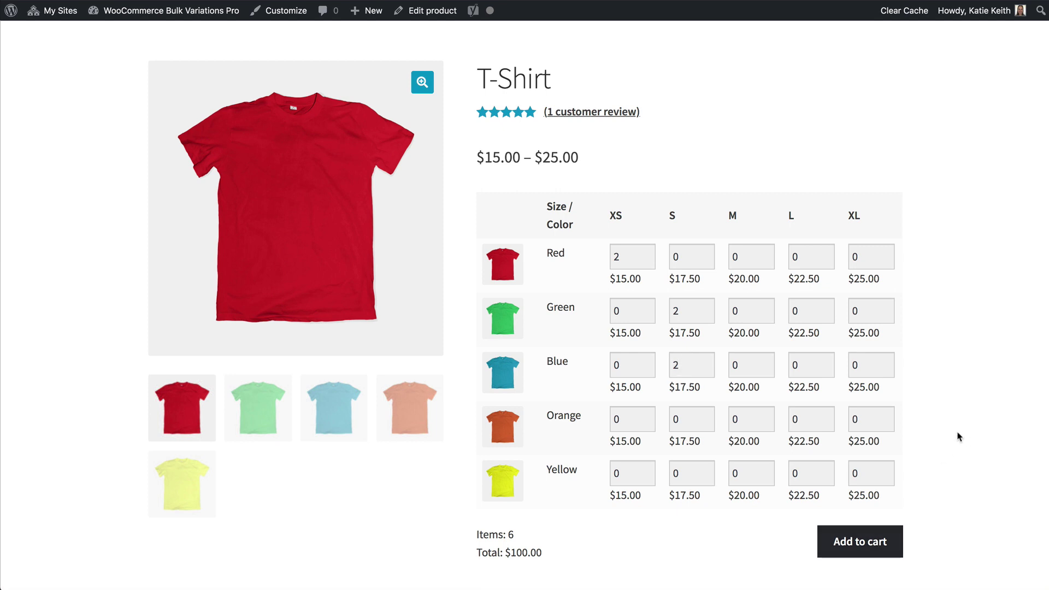
scroll(959, 438, down, 3)
scroll(959, 437, down, 10)
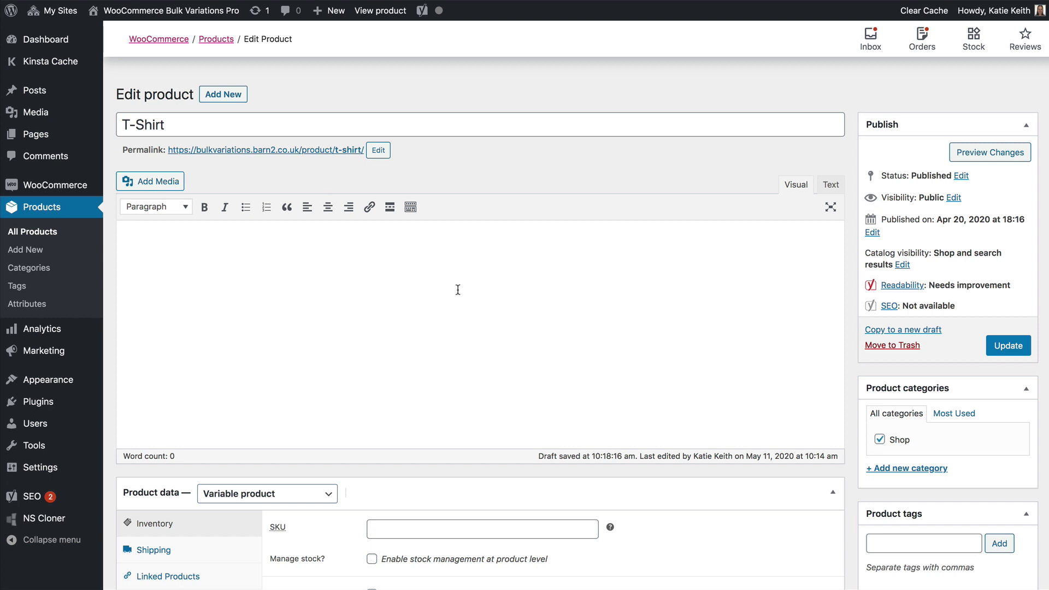
Examine the values of the T-shirt product's Color and Size attributes and its list of variations.
scroll(458, 291, down, 5)
scroll(458, 293, down, 2)
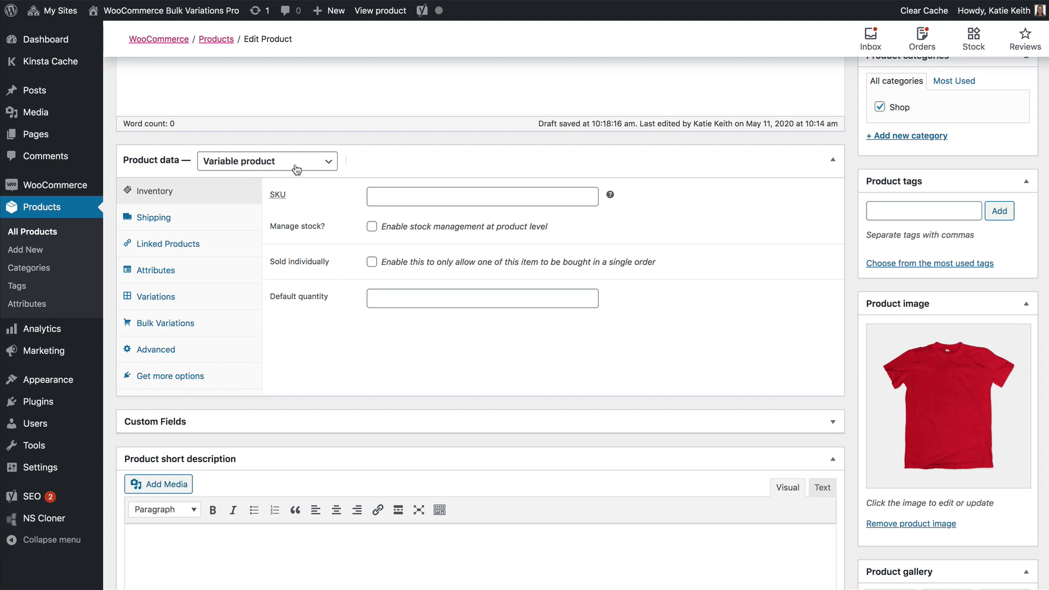
click(161, 271)
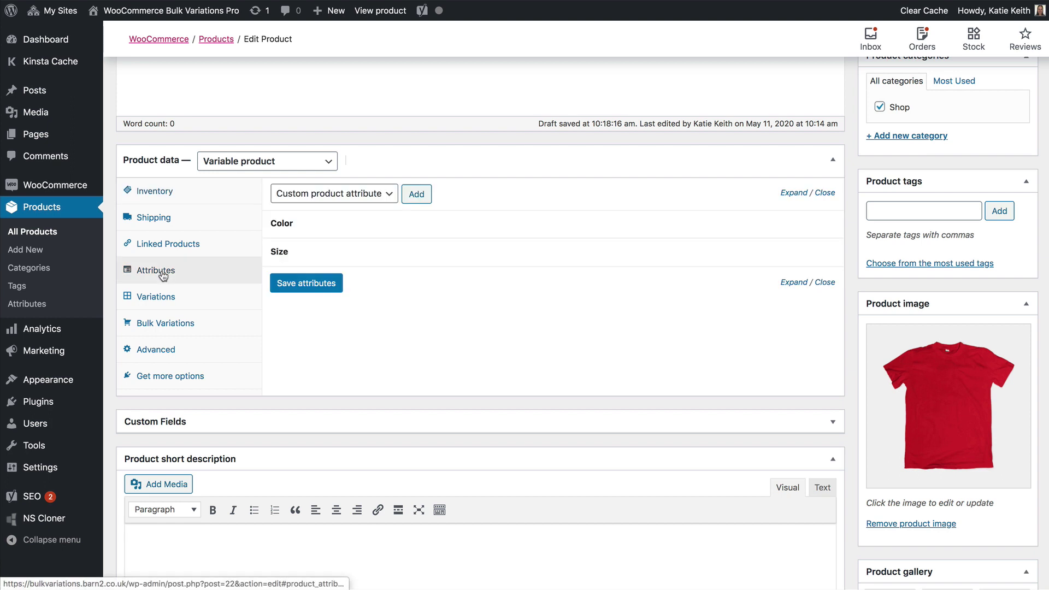
click(381, 228)
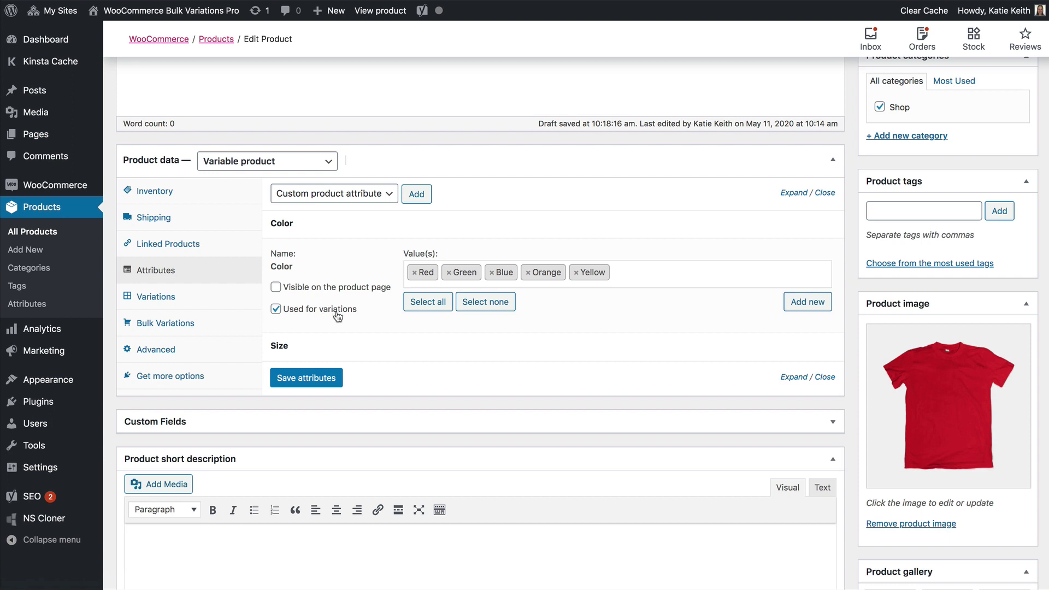
click(332, 350)
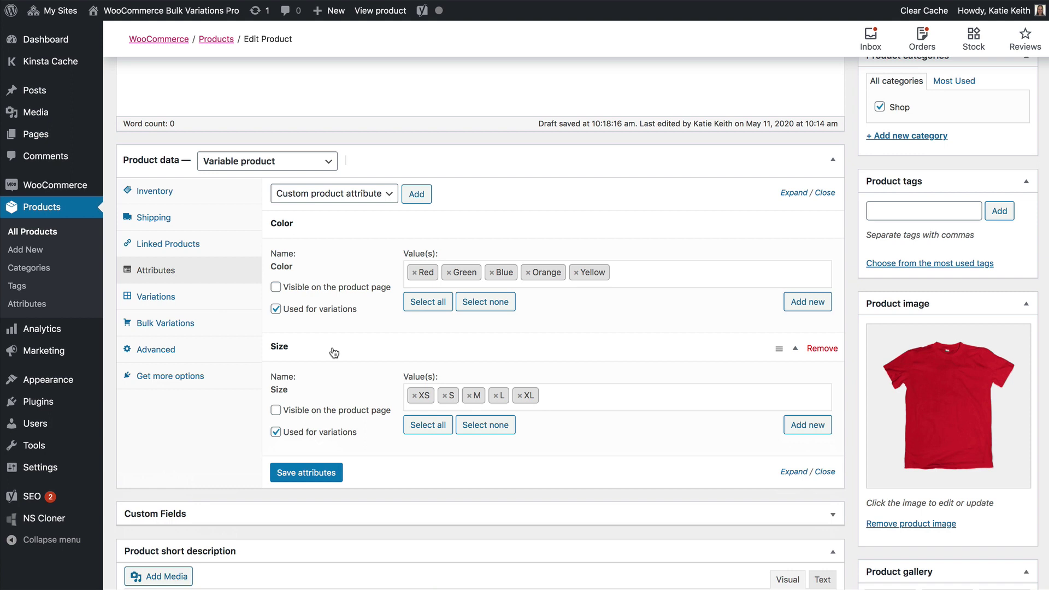
click(161, 302)
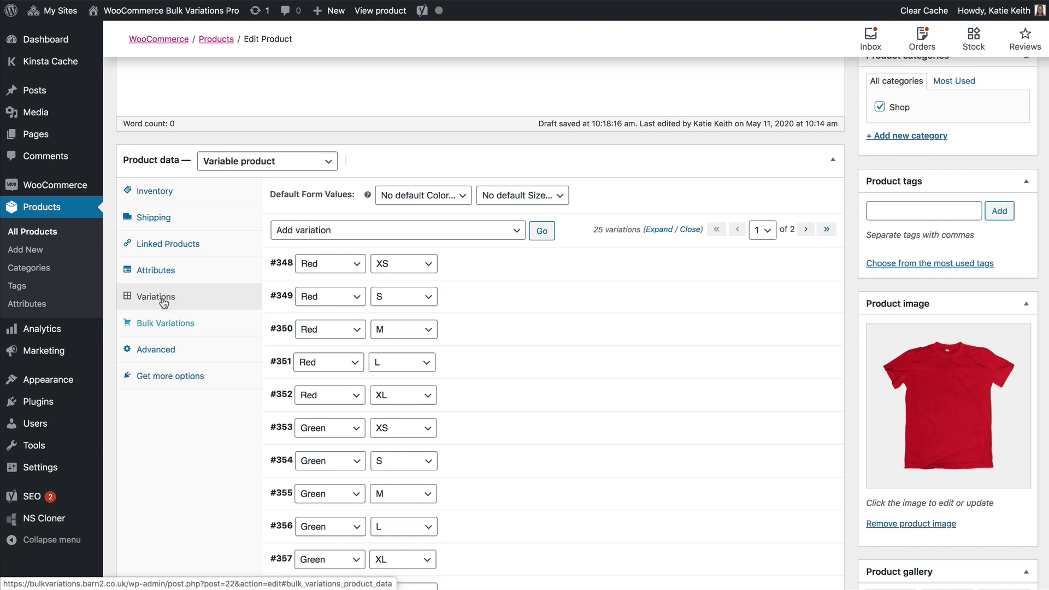
Enable the variations grid in the product's bulk variations settings, keeping Size as the horizontal attribute.
click(160, 326)
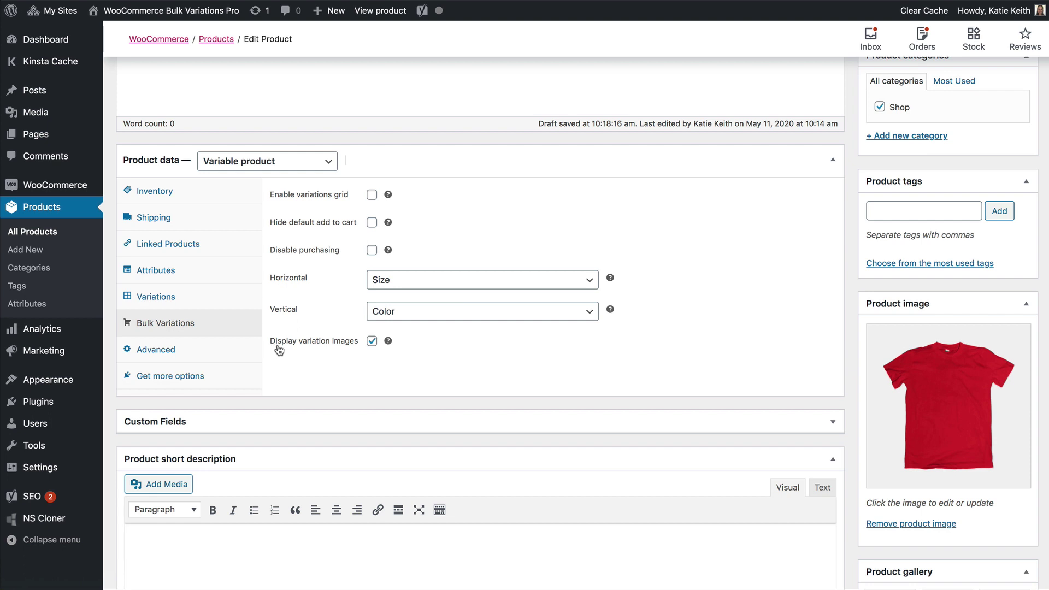
click(372, 195)
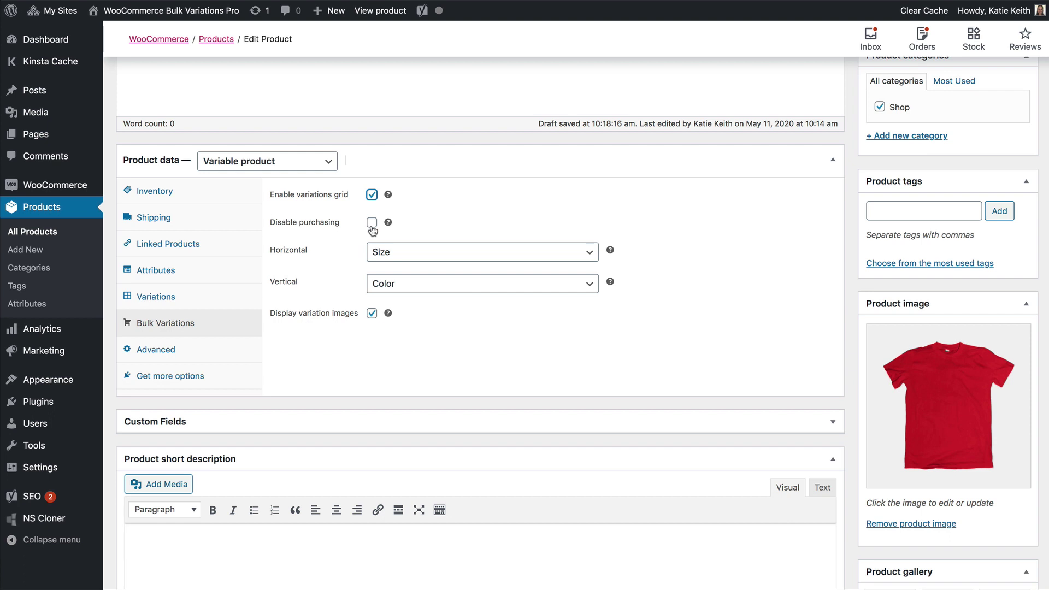
click(396, 257)
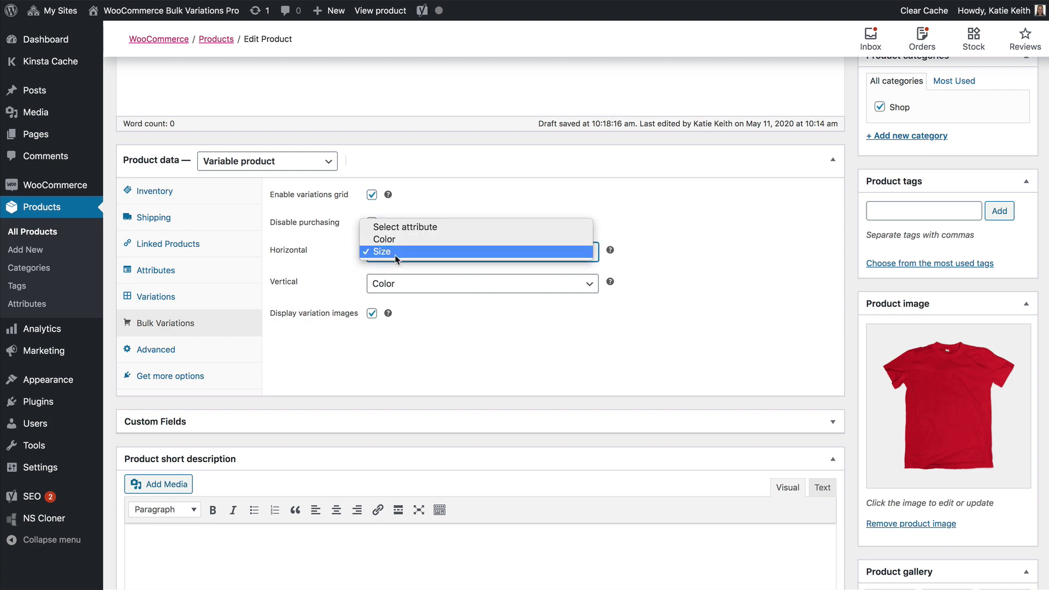
click(321, 259)
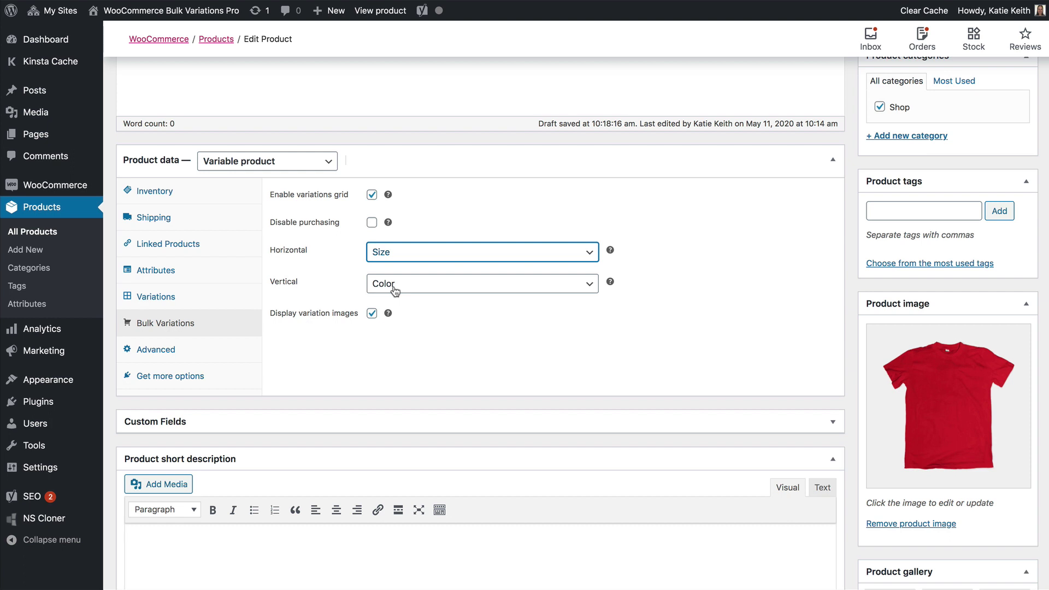
Enter the shortcode [bulk_variations include="22"] in the T-shirt product's main description.
scroll(393, 288, up, 5)
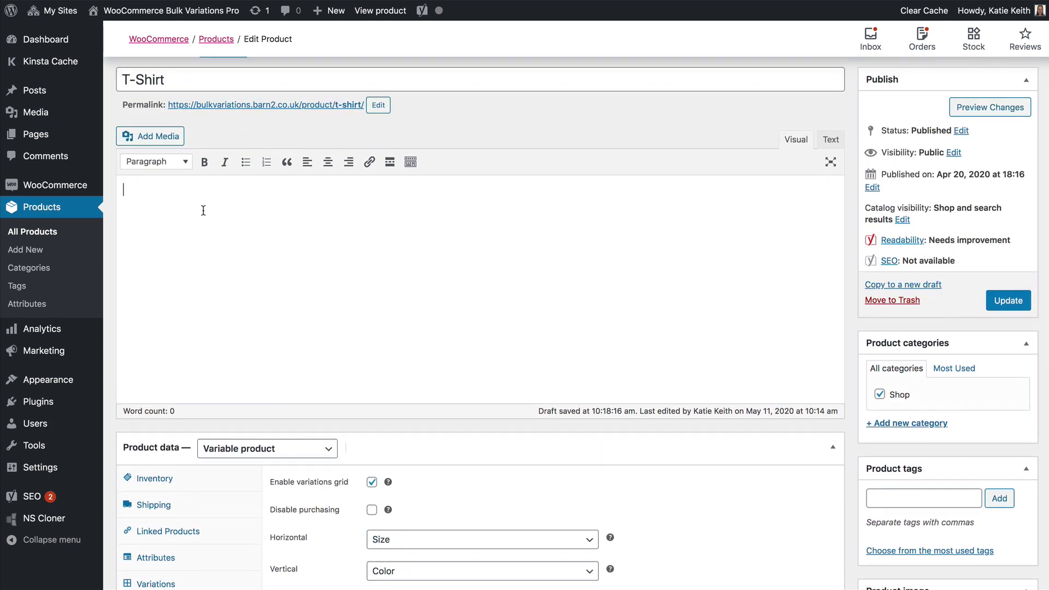
text(bulk_variab)
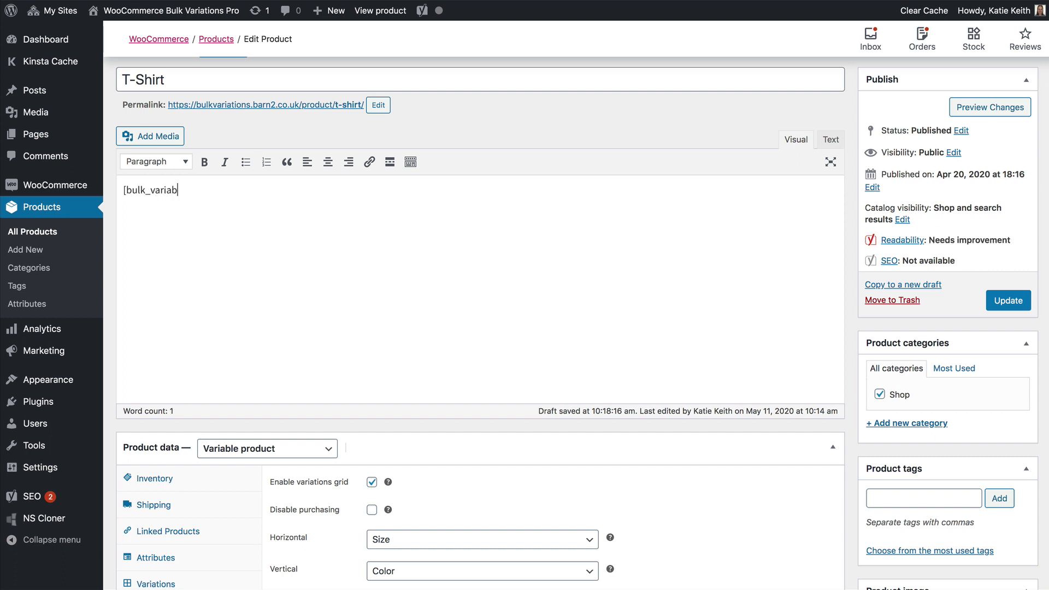
key(BackSpace)
text(tions)
text(include)
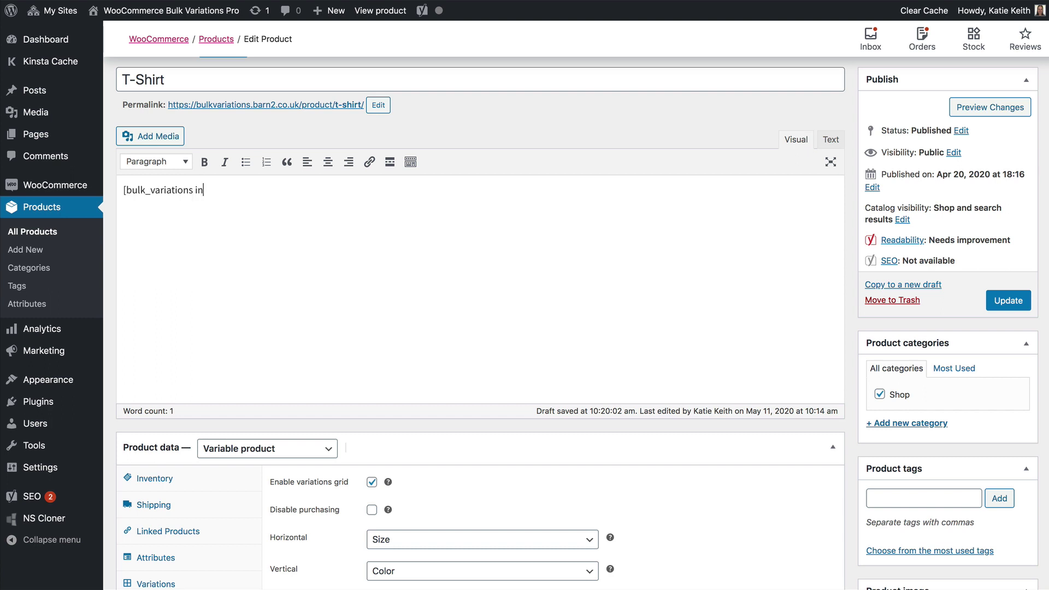
text(="22"])
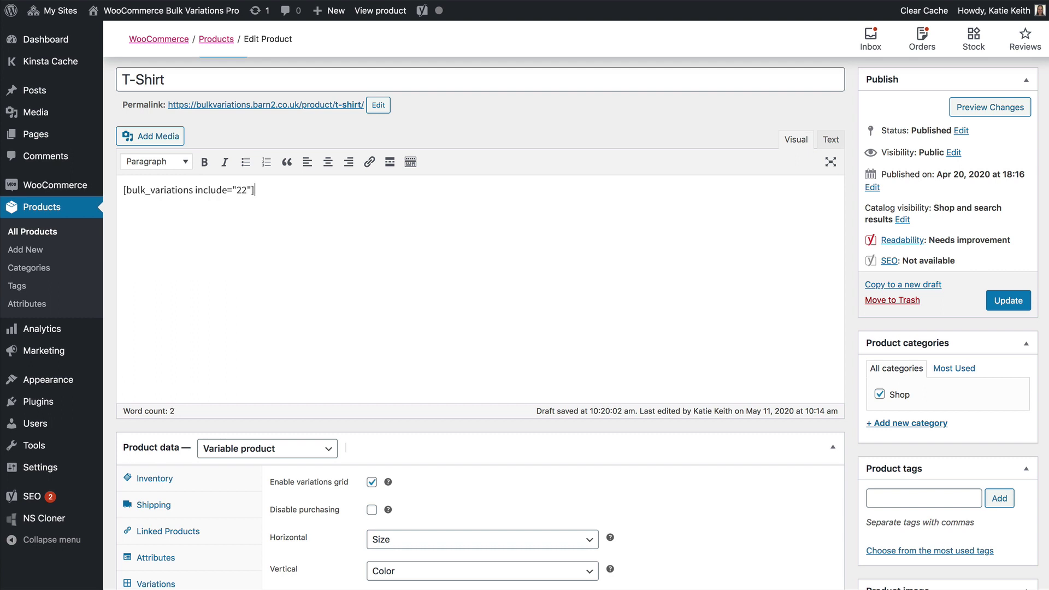